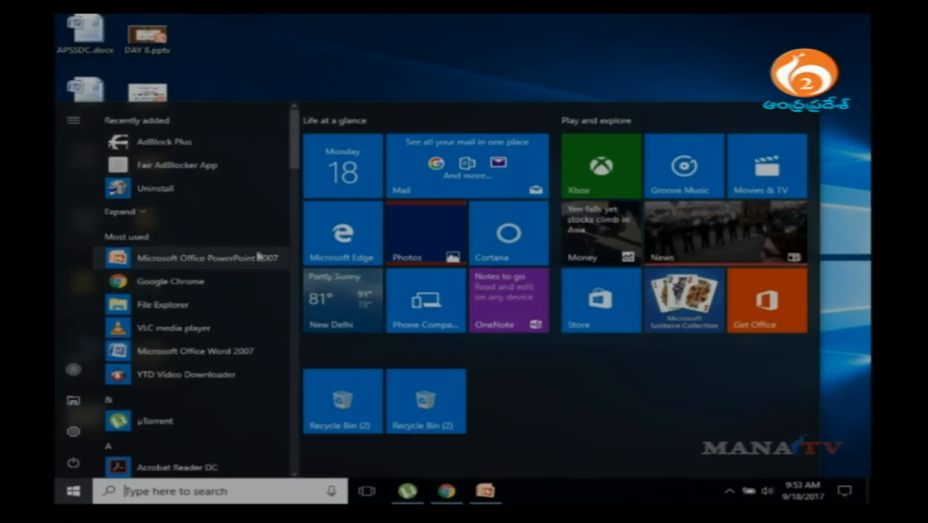
Step: Search for "microsoft word", launch Microsoft Office Word 2007 and show its commands for inserting content
left_click(206, 491)
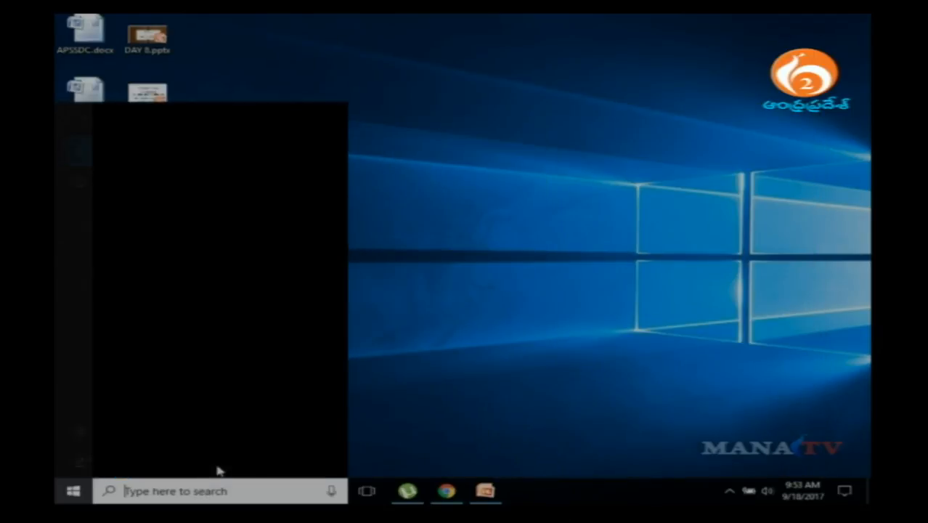
type("micro")
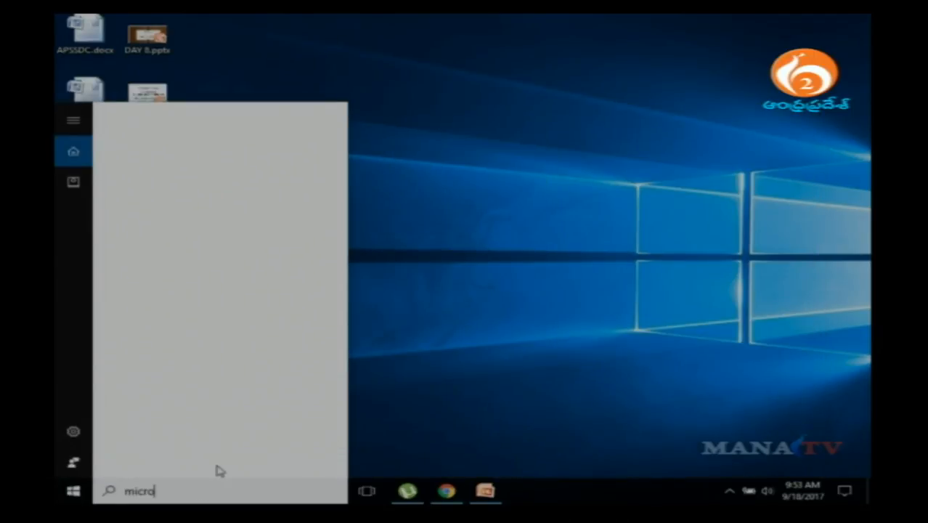
type("soft word")
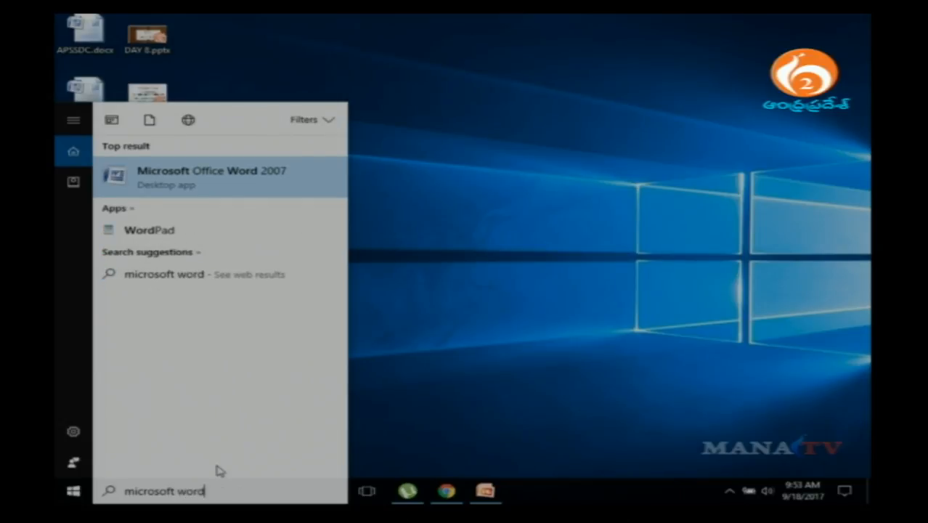
key("Return")
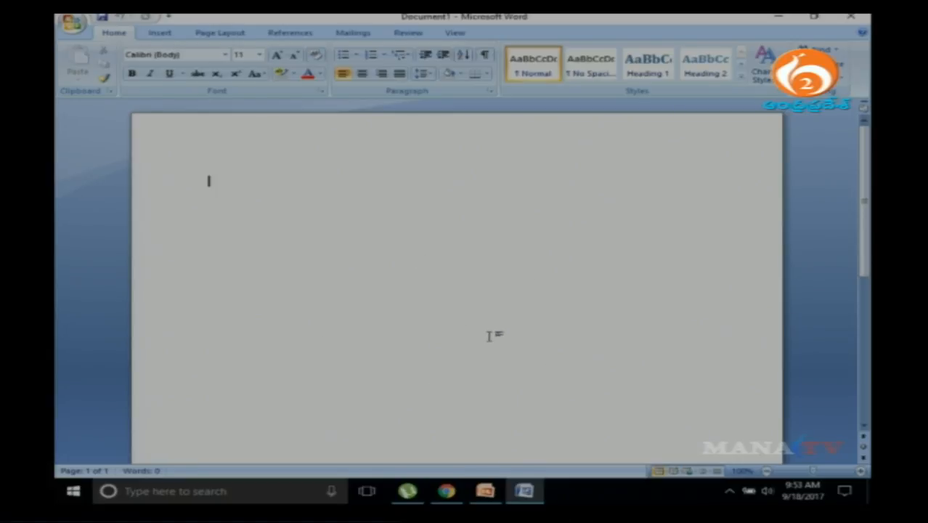
left_click(161, 34)
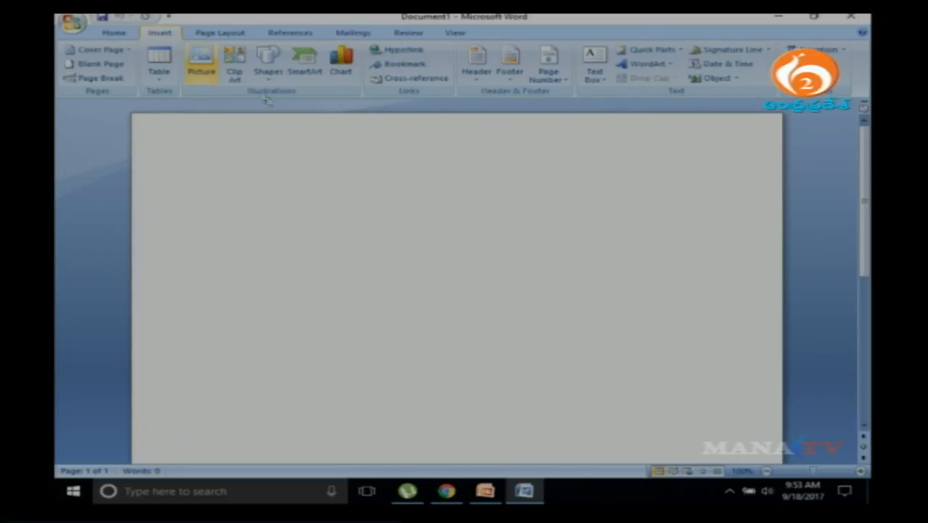
mouse_move(268, 106)
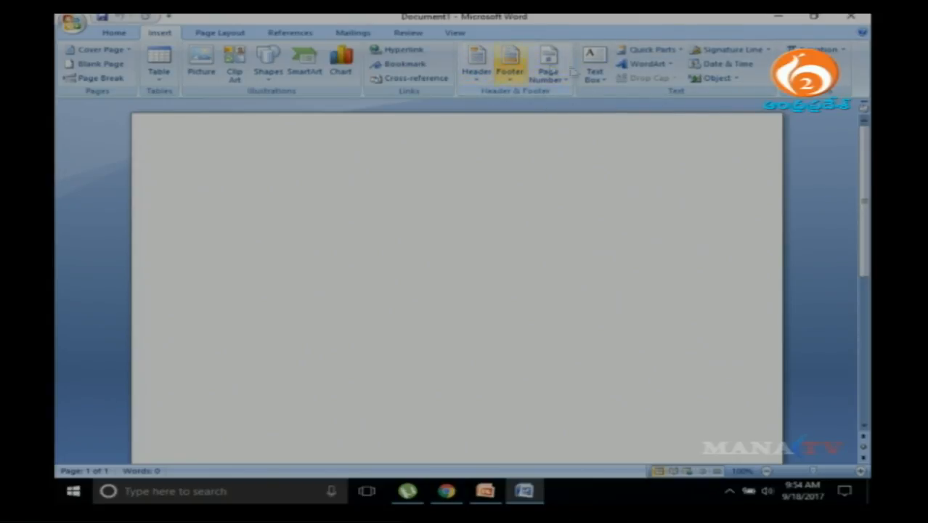
Step: Switch to the PowerPoint presentation and start the slide show from the current slide on adding headers and footers
left_click(500, 497)
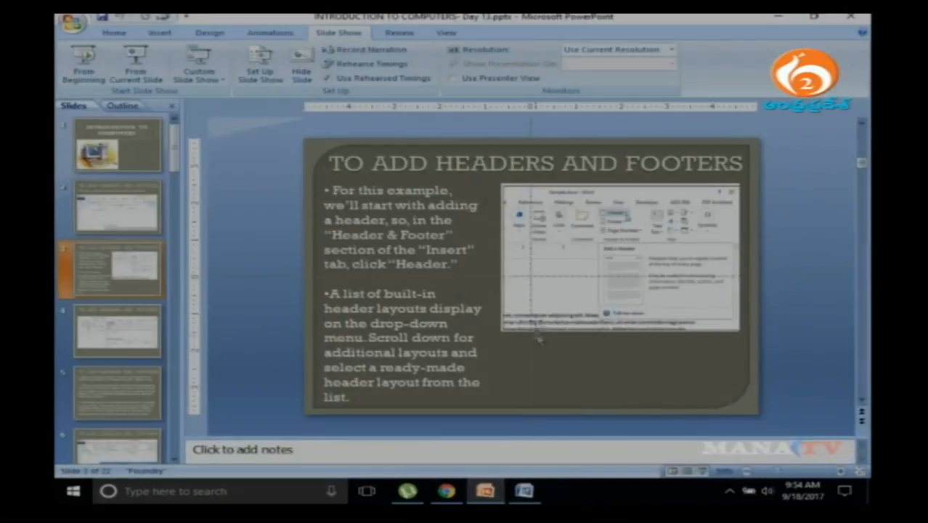
left_click(148, 62)
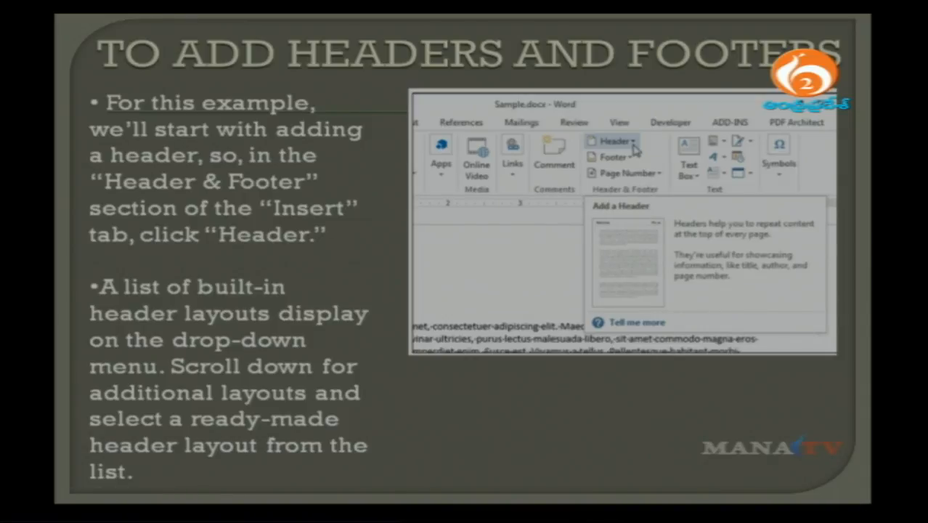
Step: Switch to the blank Word document and browse the built-in header layouts without applying one
key("alt+Tab")
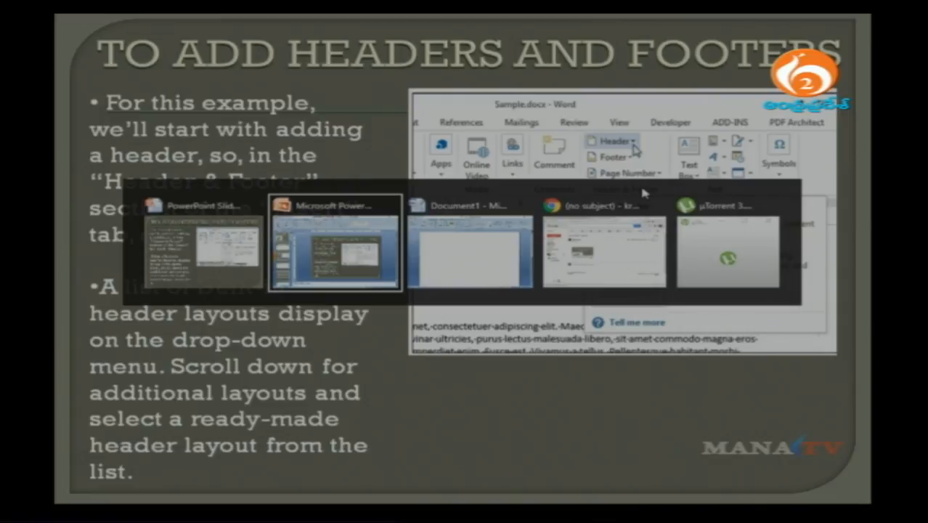
key("alt+Tab")
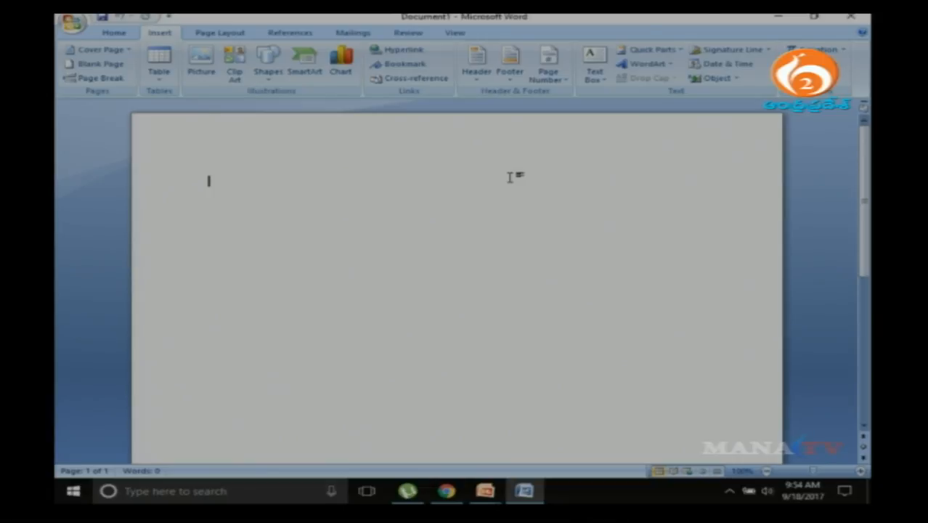
left_click(483, 85)
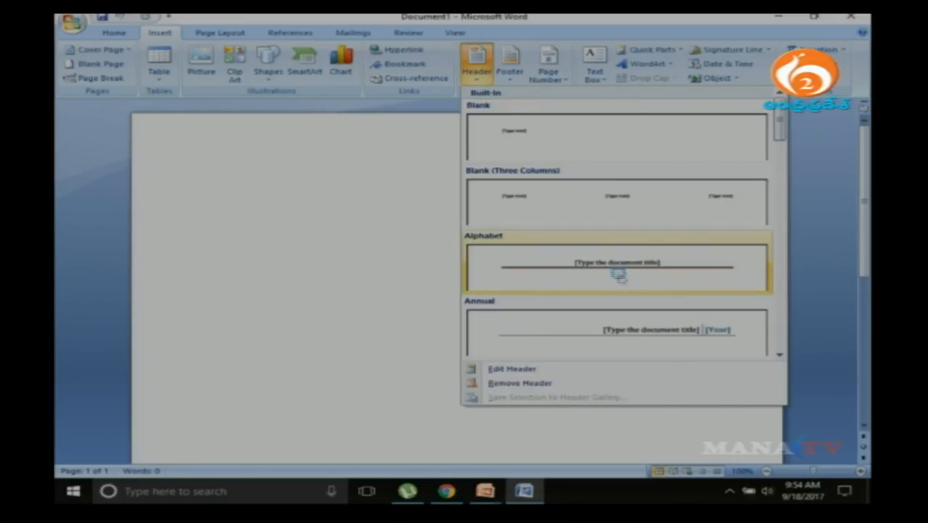
scroll(638, 247, "down", 5)
scroll(647, 244, "down", 3)
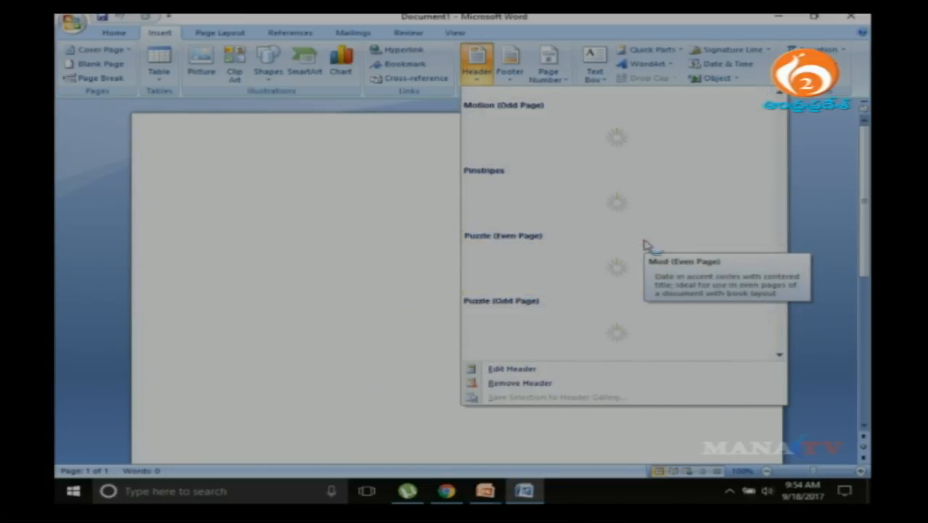
scroll(647, 245, "down", 3)
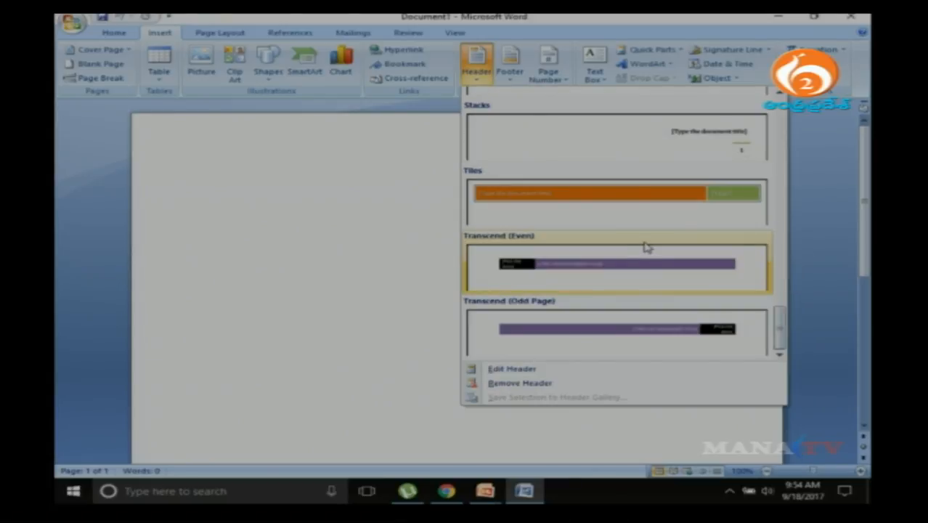
scroll(646, 248, "up", 10)
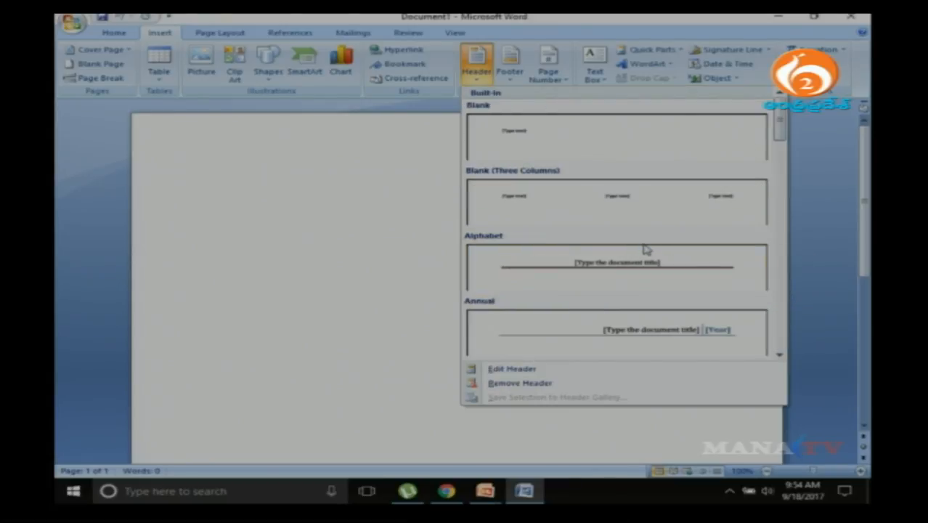
left_click(405, 183)
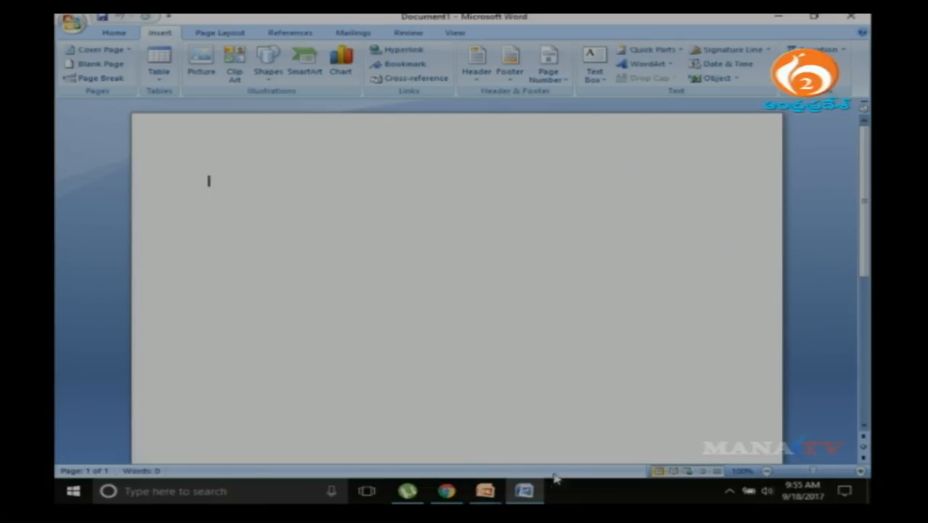
Step: Switch to the PowerPoint presentation window and show the headers and footers slide full screen
key("super+Tab")
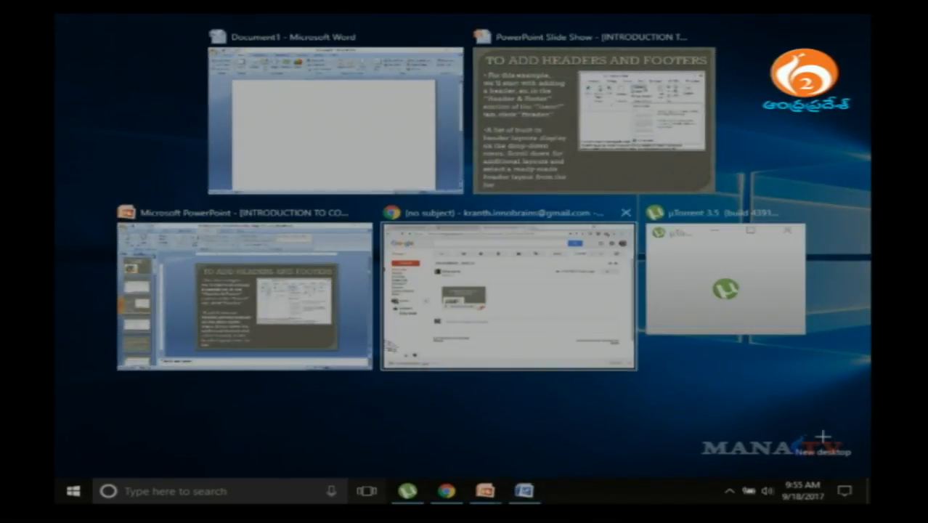
left_click(296, 305)
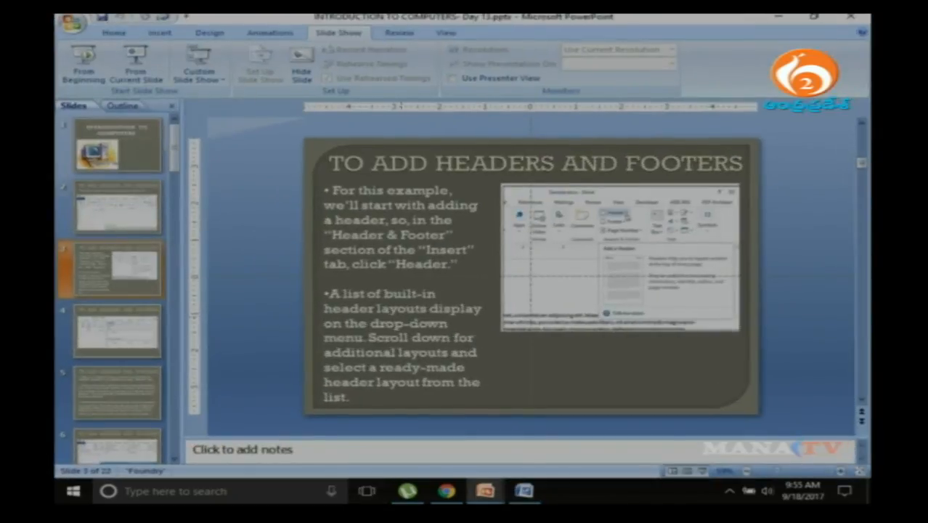
left_click(137, 66)
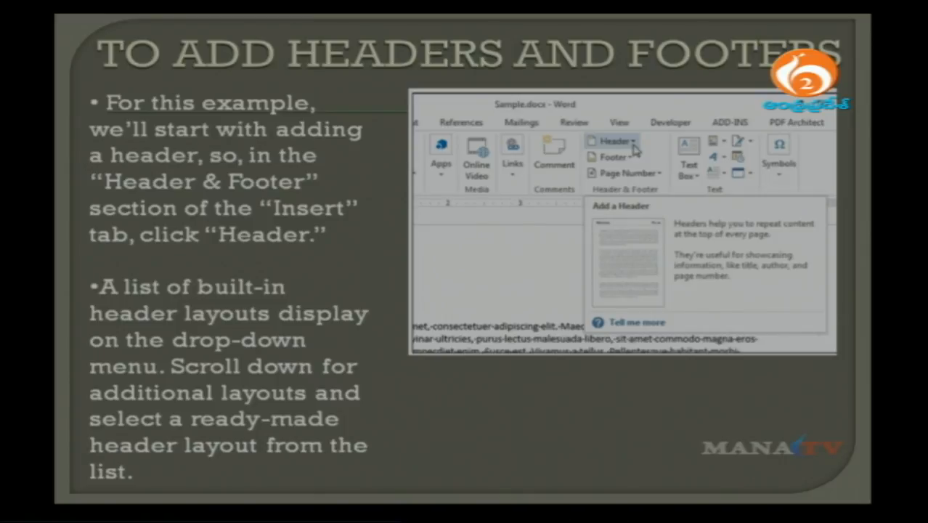
Step: Return to the blank Word document and review the header layouts through Transcend (Odd Page), applying none
key("Escape")
key("alt+Tab")
key("alt+Tab")
key("alt+Tab")
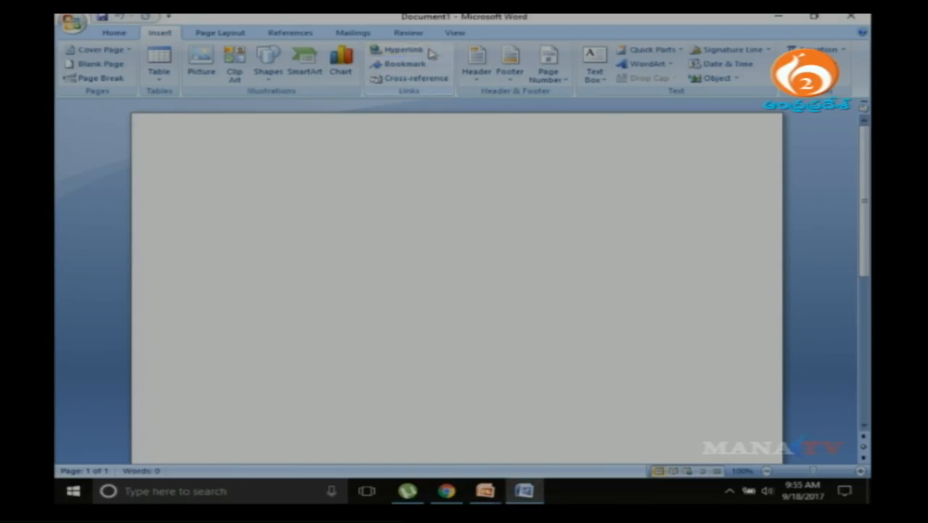
left_click(483, 84)
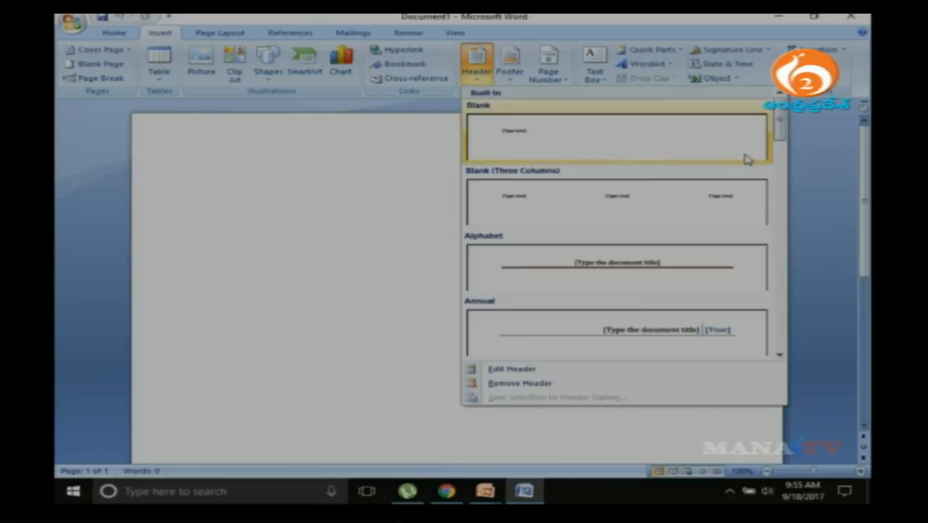
left_click_drag(783, 139, 740, 356)
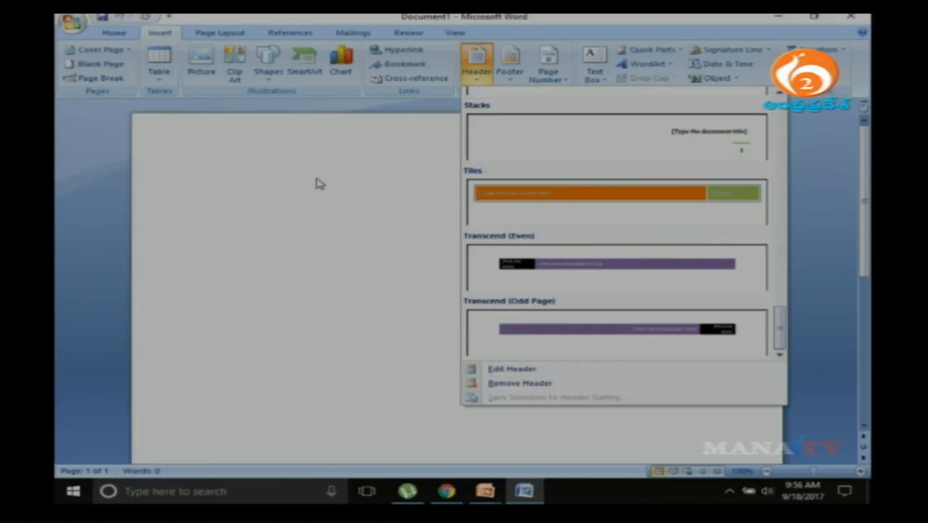
left_click(484, 80)
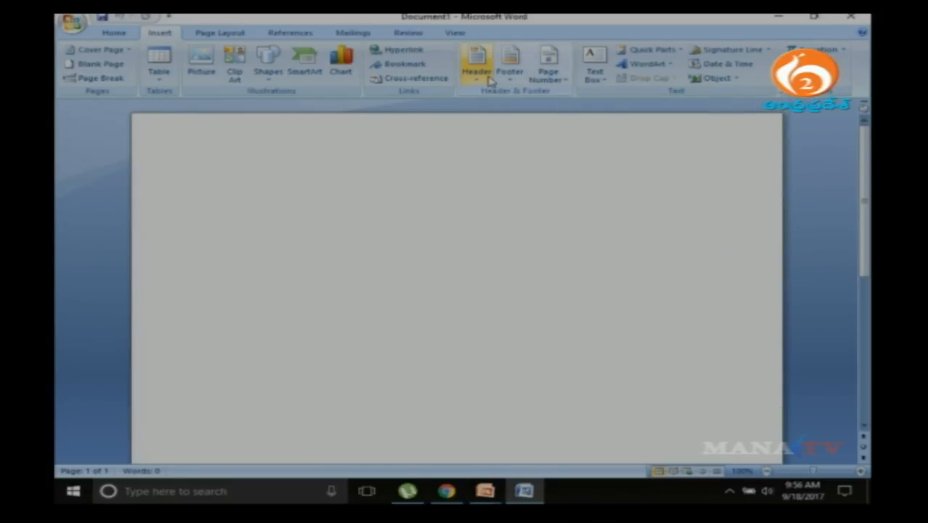
Step: Browse the built-in footer layouts for the blank document and close the list without choosing one
left_click(512, 84)
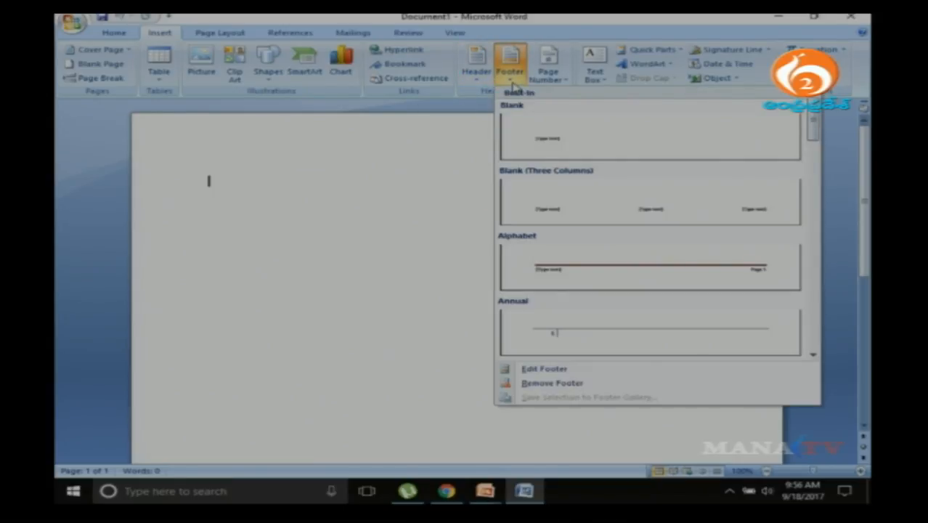
scroll(596, 291, "down", 10)
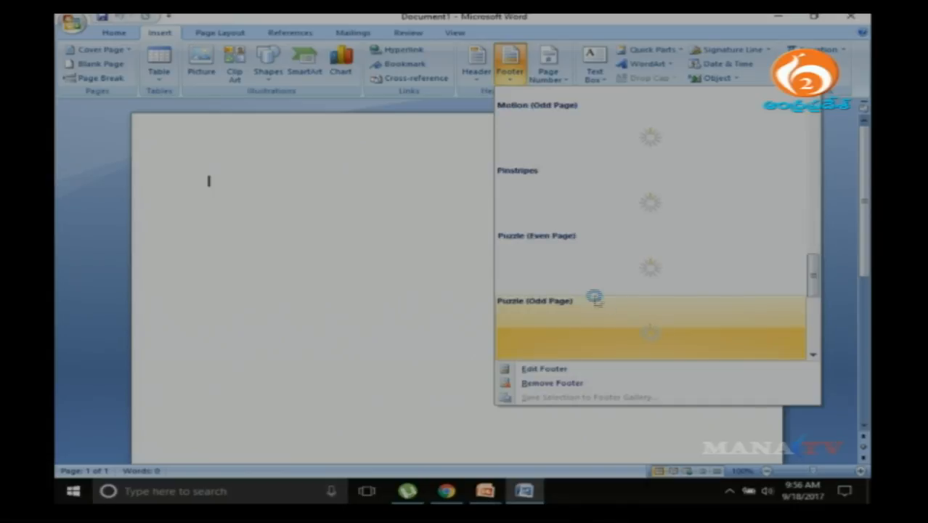
scroll(595, 297, "up", 5)
scroll(597, 293, "down", 7)
scroll(599, 292, "up", 3)
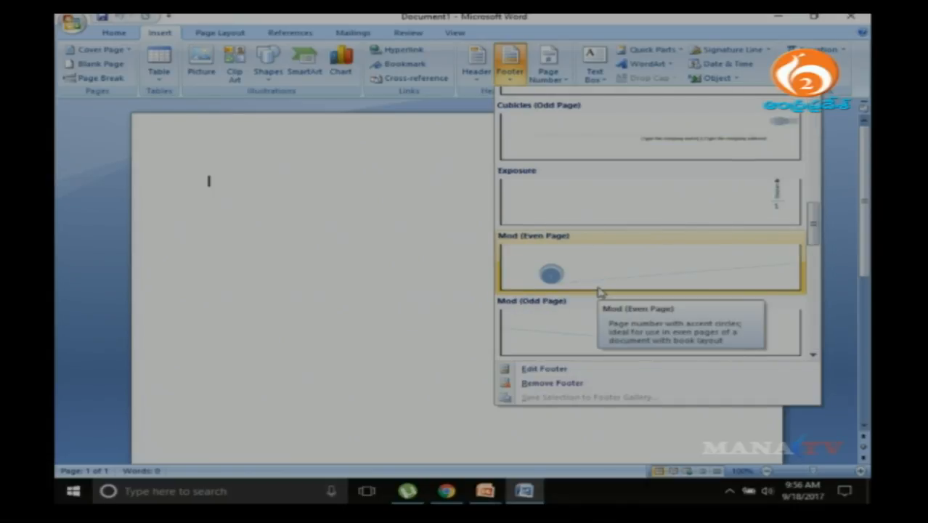
scroll(600, 292, "down", 8)
scroll(601, 290, "up", 15)
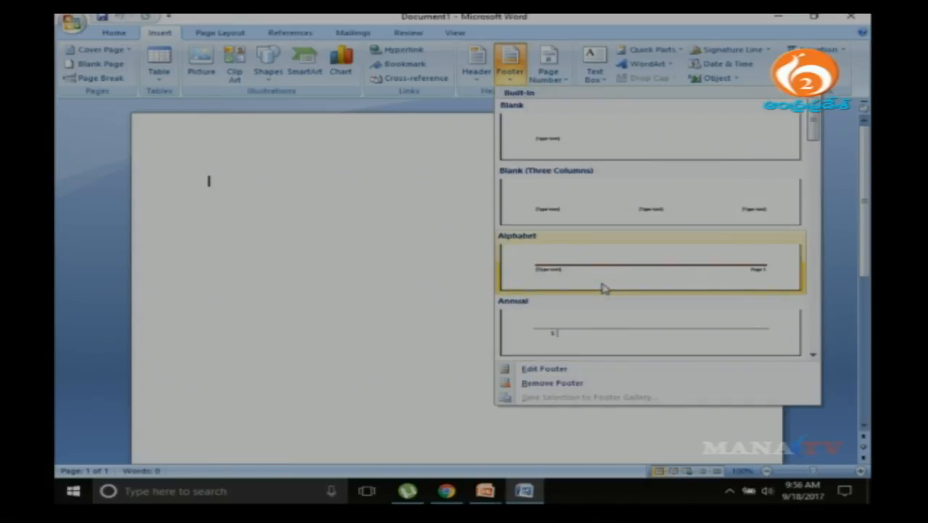
left_click(369, 165)
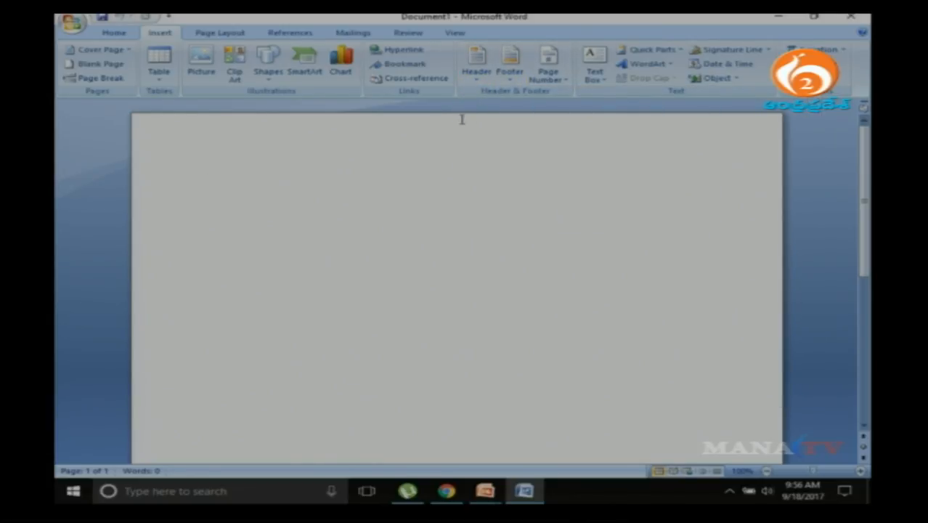
Step: Return to the PowerPoint slide show and advance to the slide picturing the built-in header layouts
key("alt+Tab")
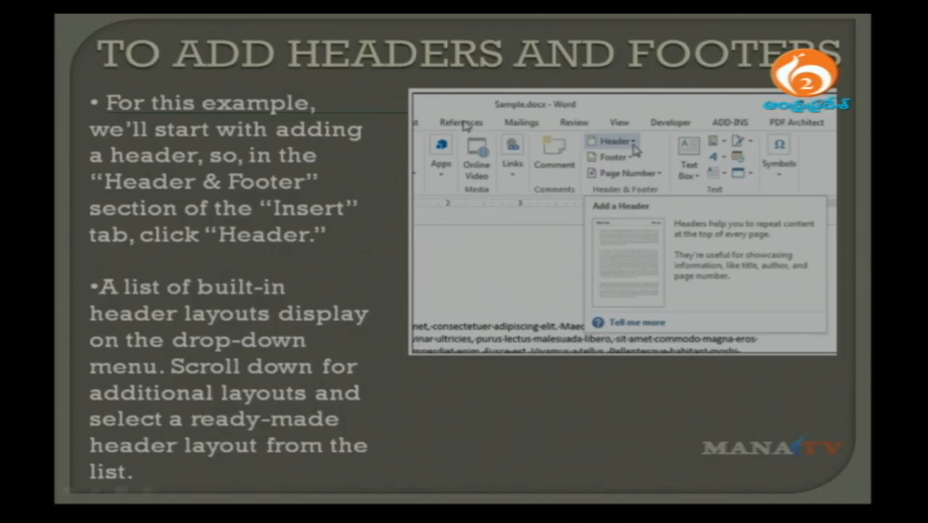
left_click(463, 121)
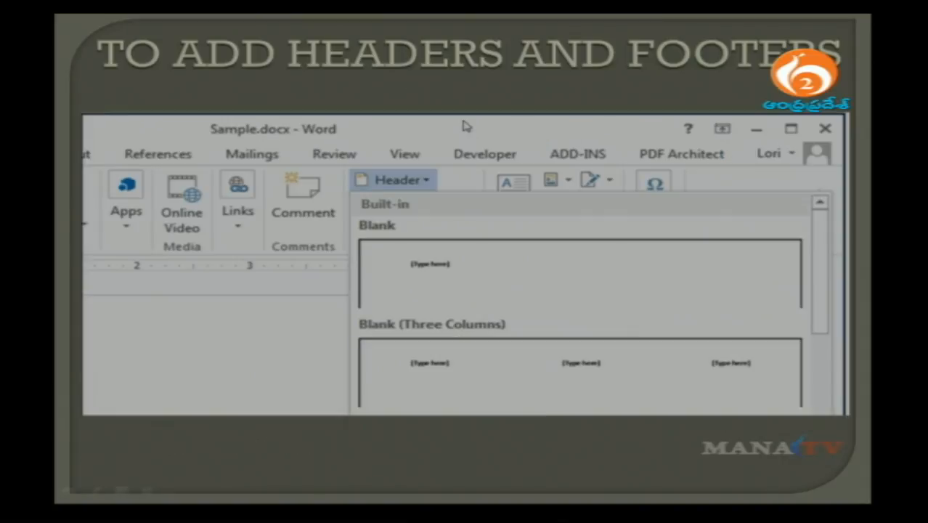
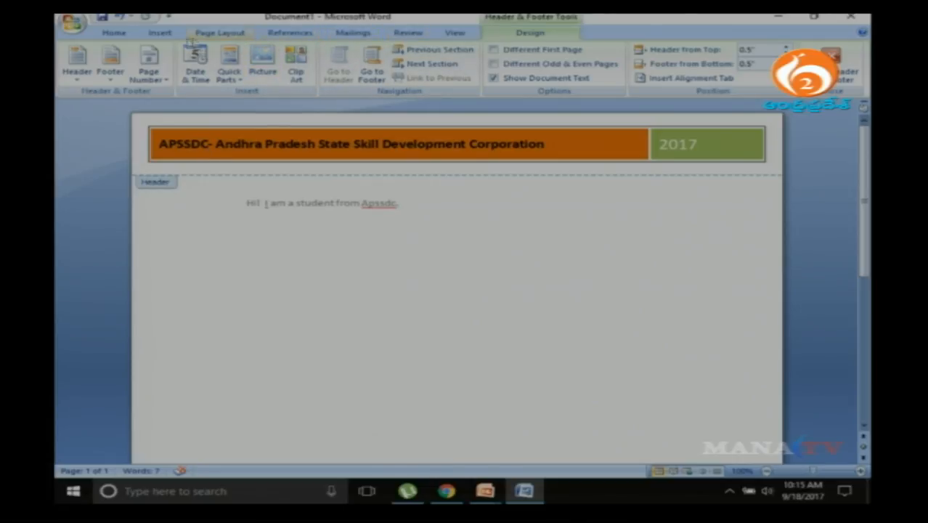
Step: Browse the built-in header layouts and apply the Alphabet header to the document containing the student sentence
left_click(161, 34)
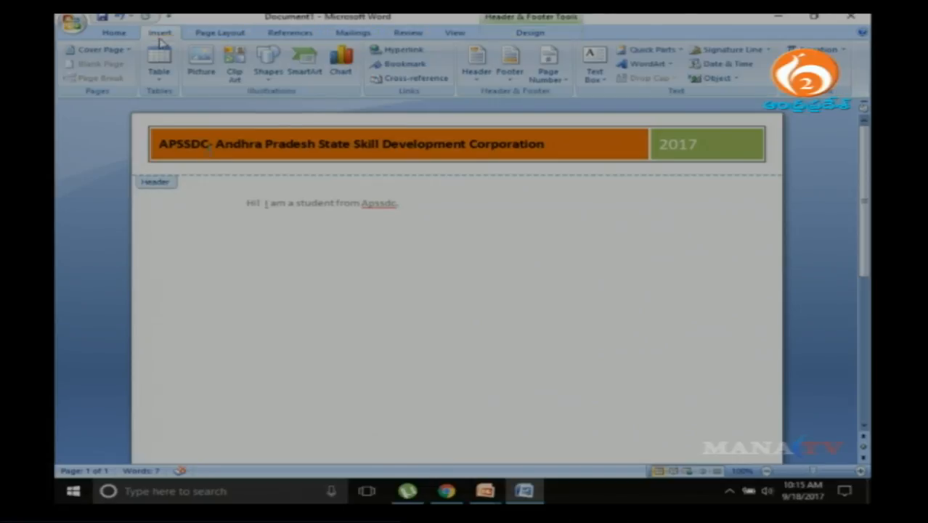
left_click(473, 70)
scroll(597, 261, "down", 3)
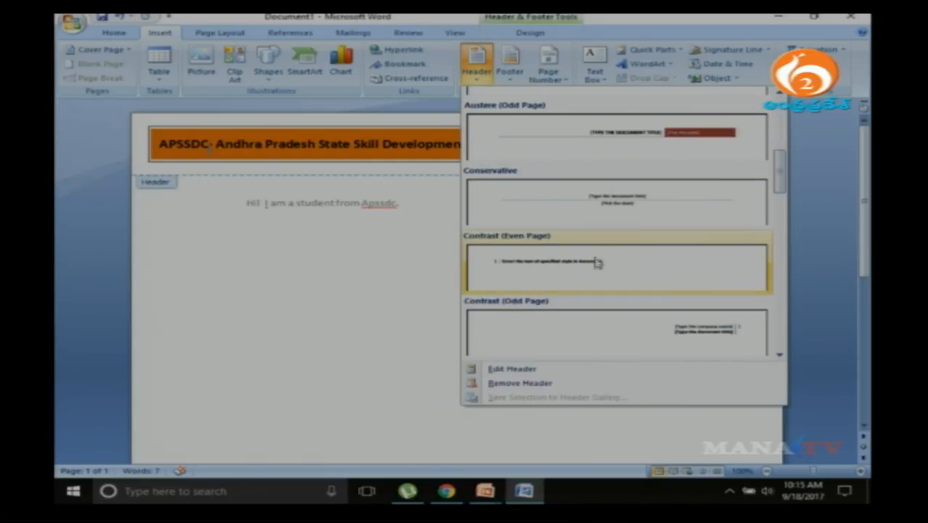
scroll(601, 240, "up", 3)
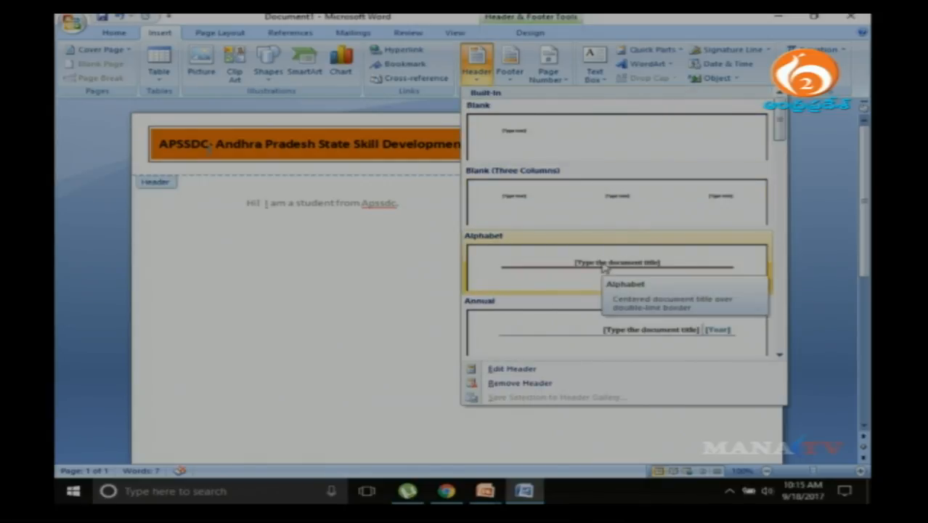
scroll(601, 267, "down", 3)
scroll(603, 267, "up", 3)
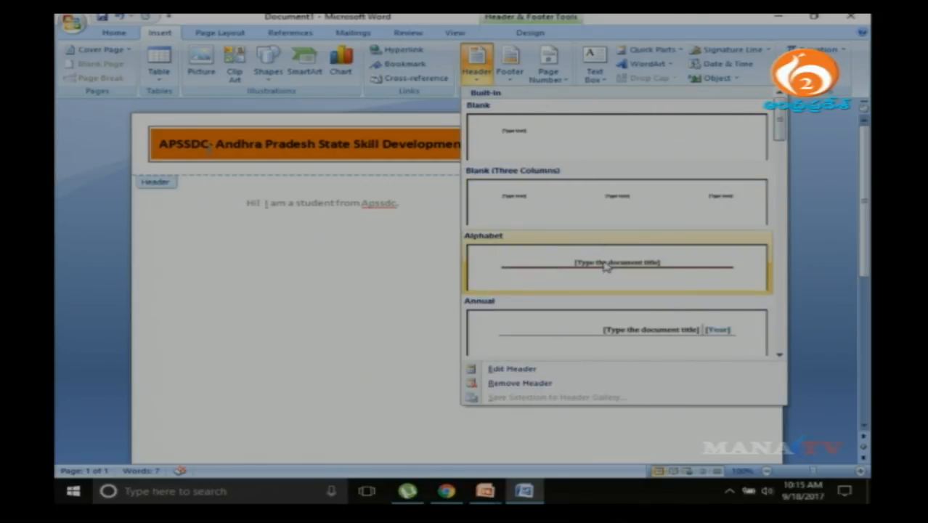
left_click(607, 266)
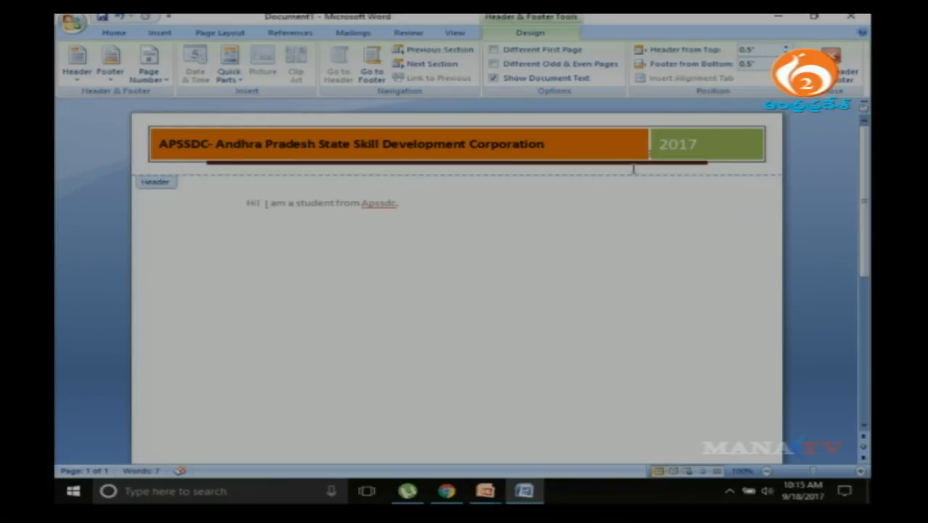
Step: Clear the header of the leftover Alphabet line and the orange-and-green Tiles block holding the title and year
left_click(208, 146)
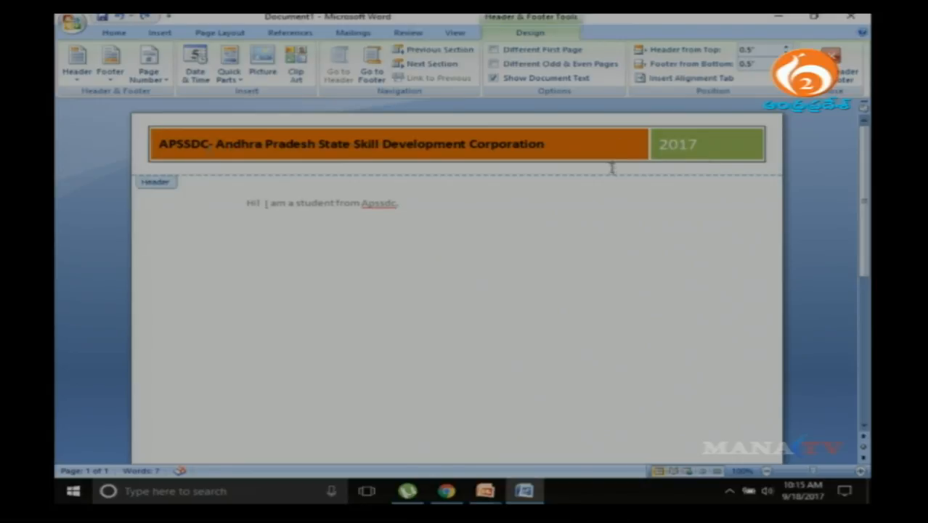
left_click(612, 164)
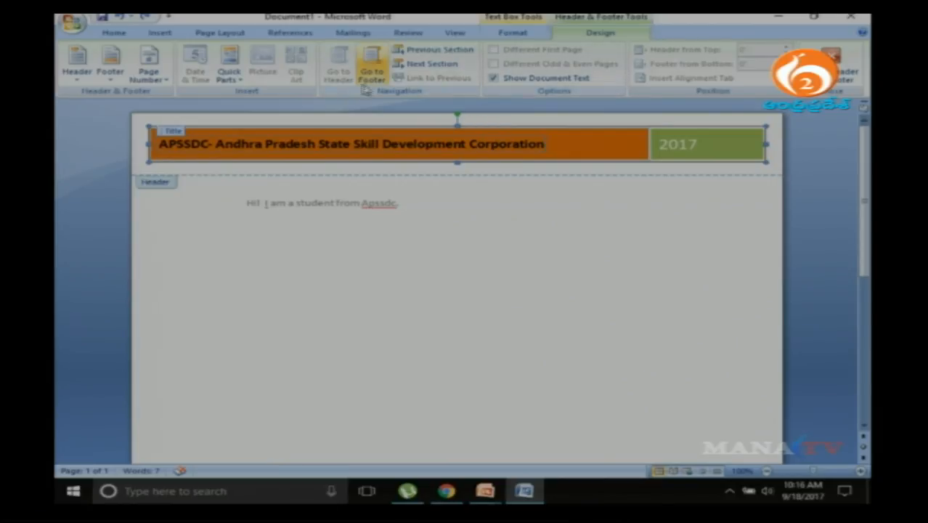
left_click(229, 73)
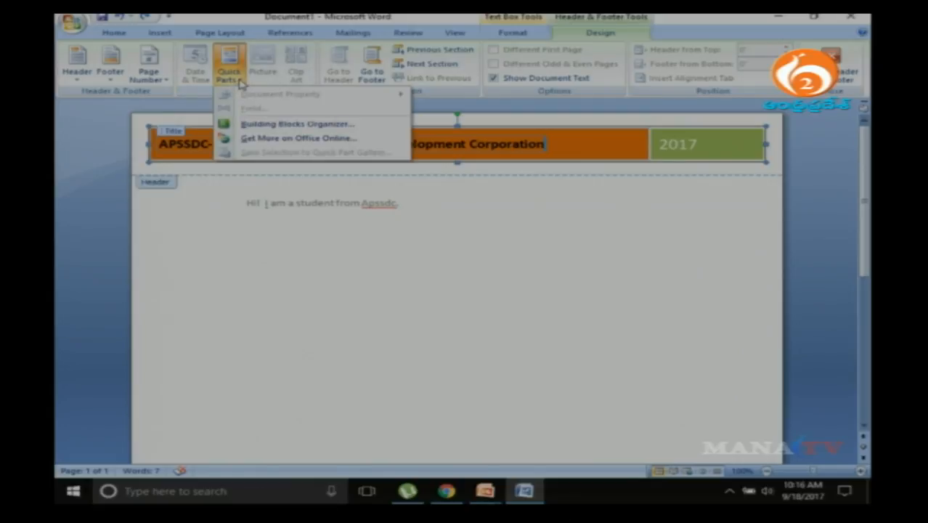
key("Escape")
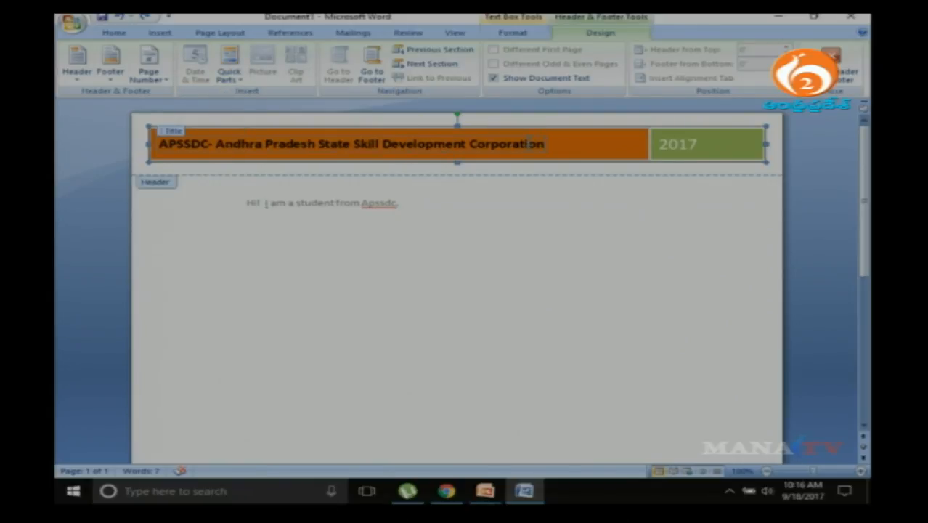
left_click_drag(530, 144, 173, 123)
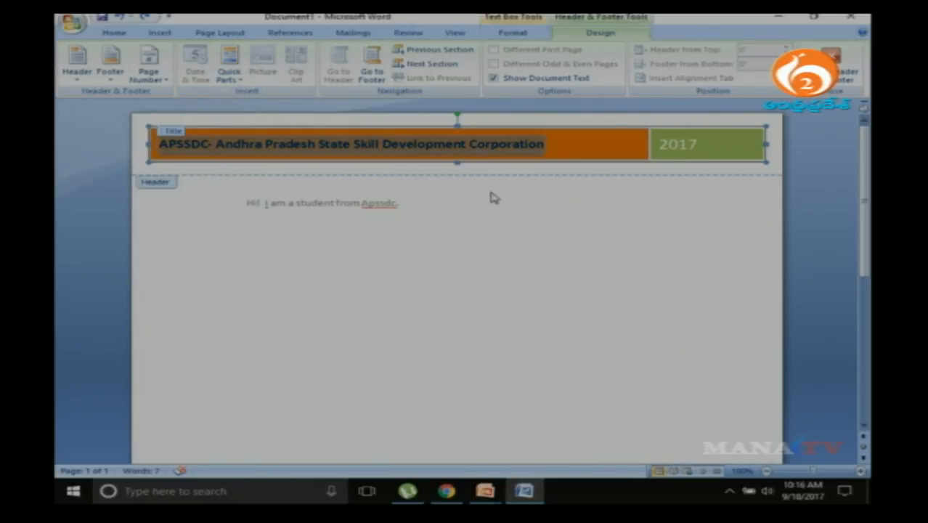
left_click(747, 134)
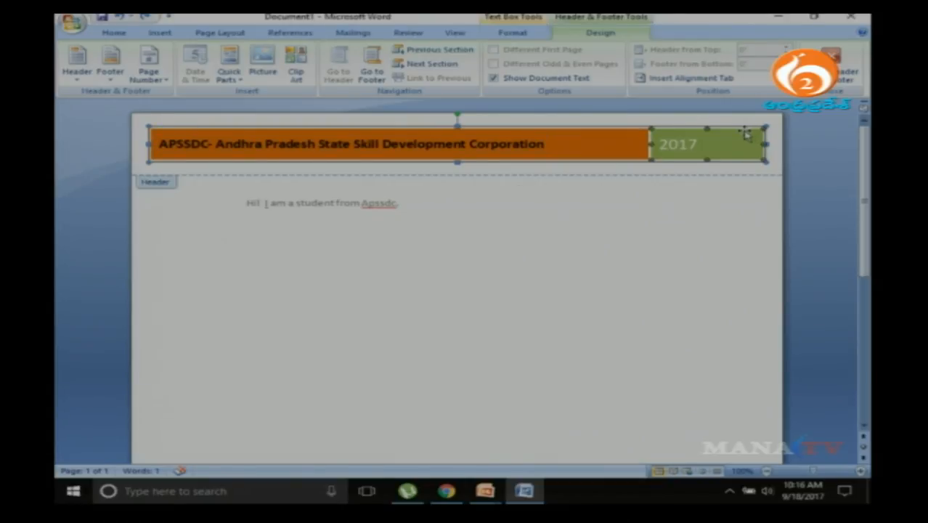
key("Delete")
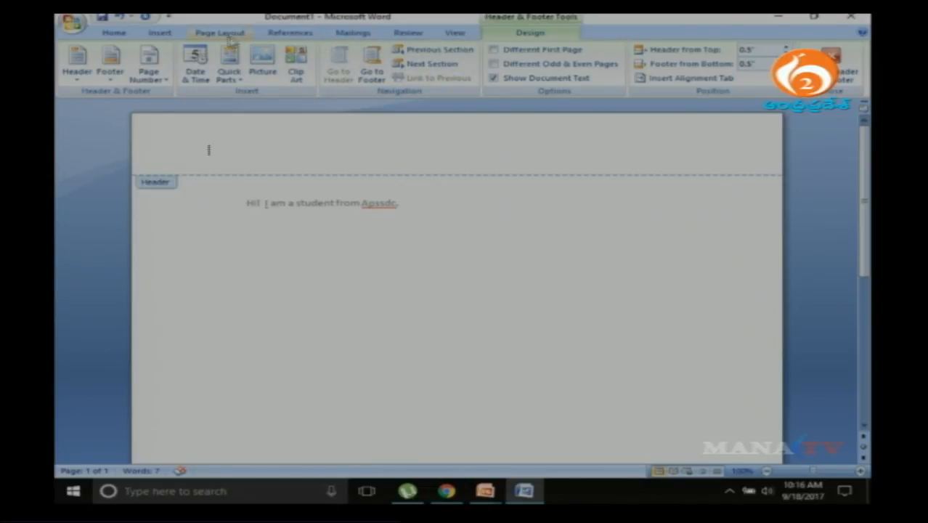
Step: Browse the built-in header layouts and apply the Cubicles (Odd Page) header to the document
left_click(160, 32)
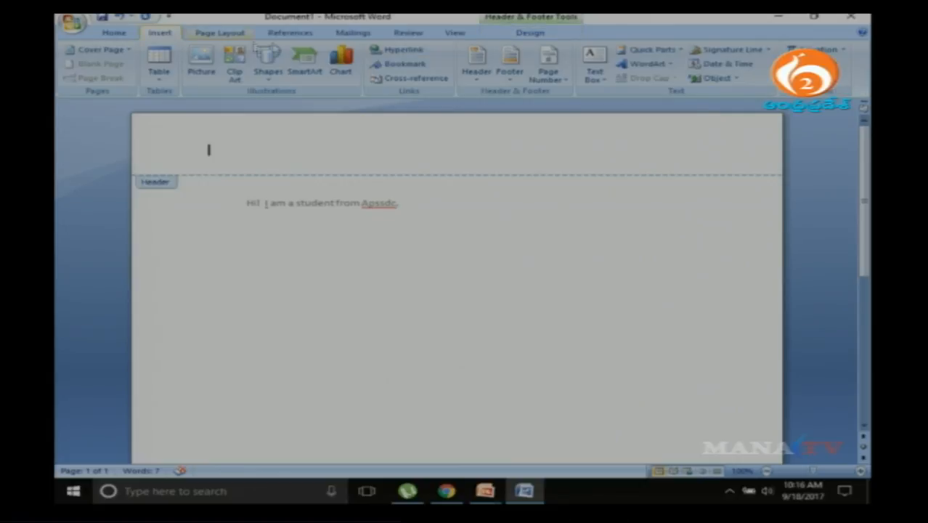
left_click(479, 80)
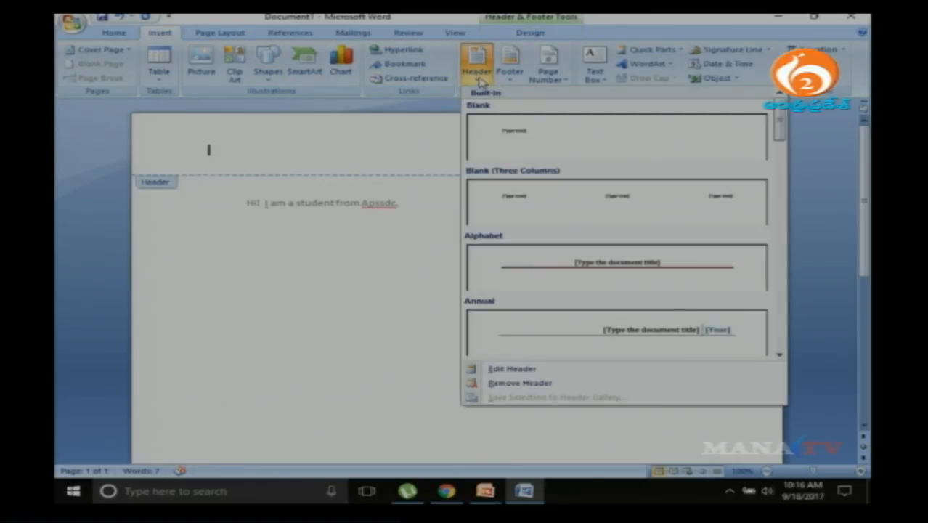
scroll(614, 239, "down", 10)
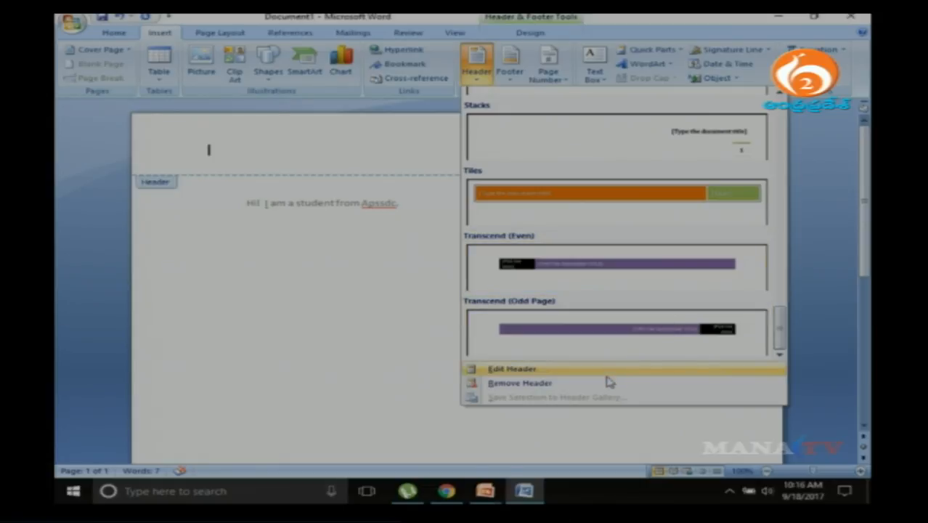
scroll(633, 267, "up", 3)
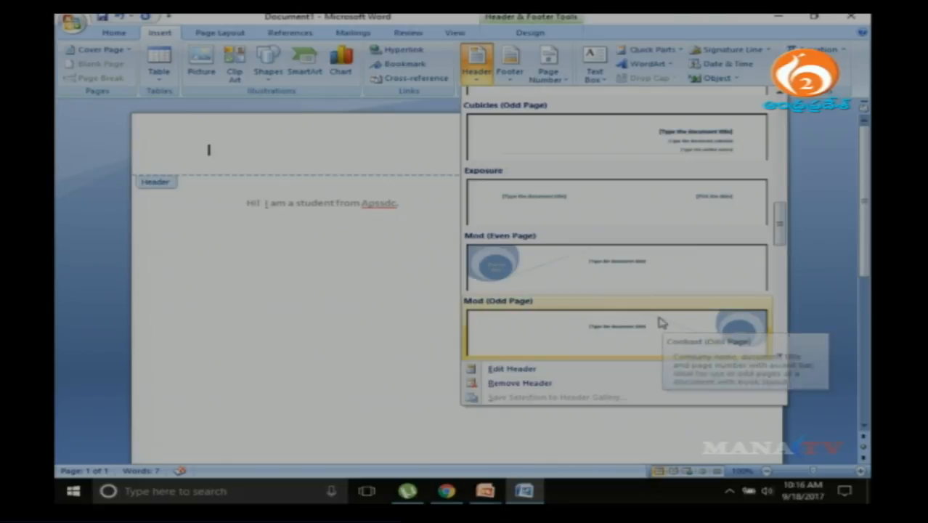
left_click(667, 154)
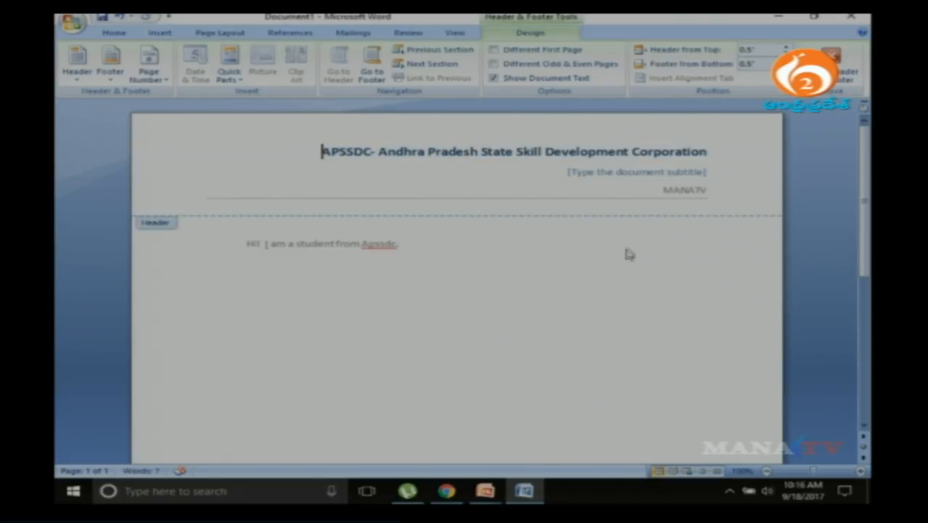
Step: Enter "Fundamentals of computer" as the header's document subtitle and return to the body text
left_click(644, 172)
left_click(644, 173)
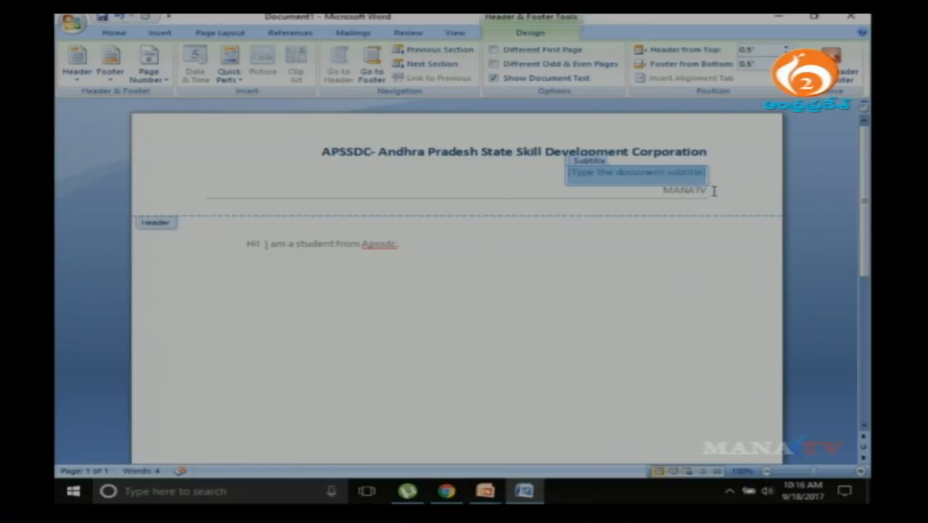
key("Delete")
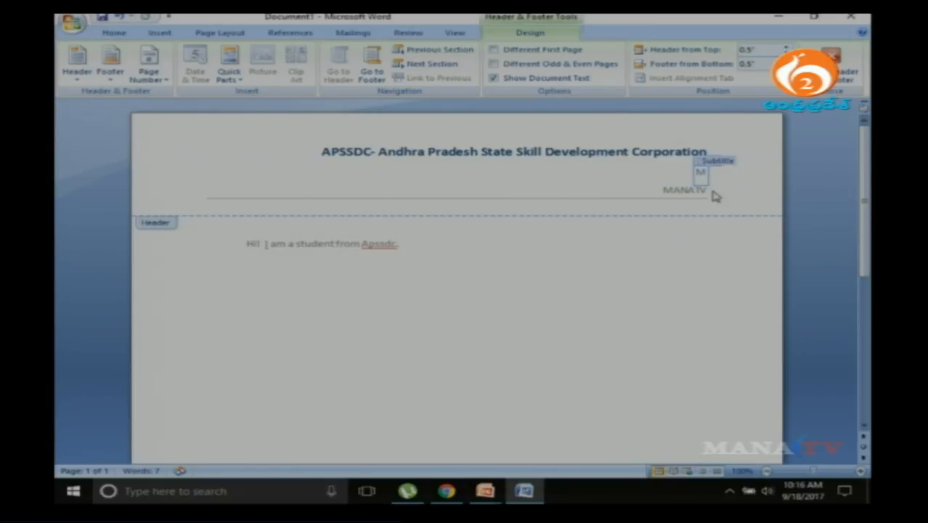
type("Fundame")
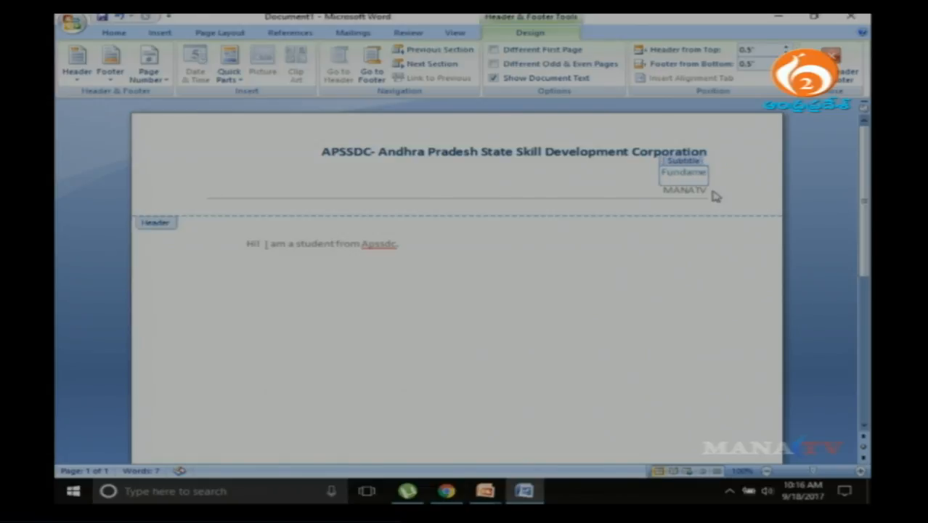
type("ntals of")
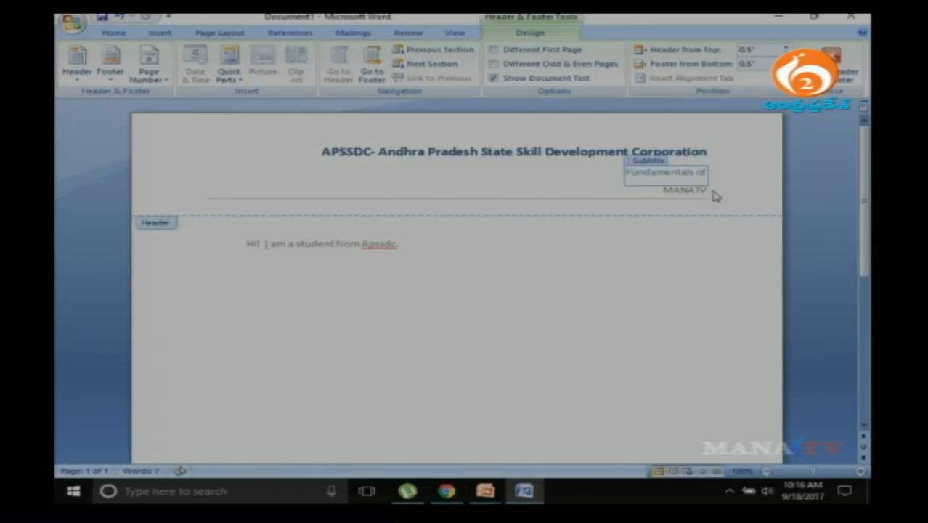
type(" cpmpu")
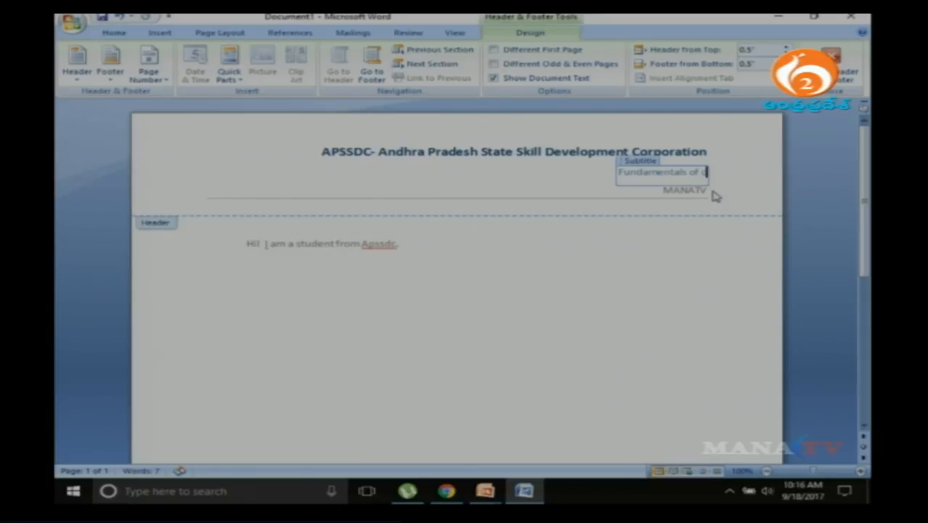
type("ter")
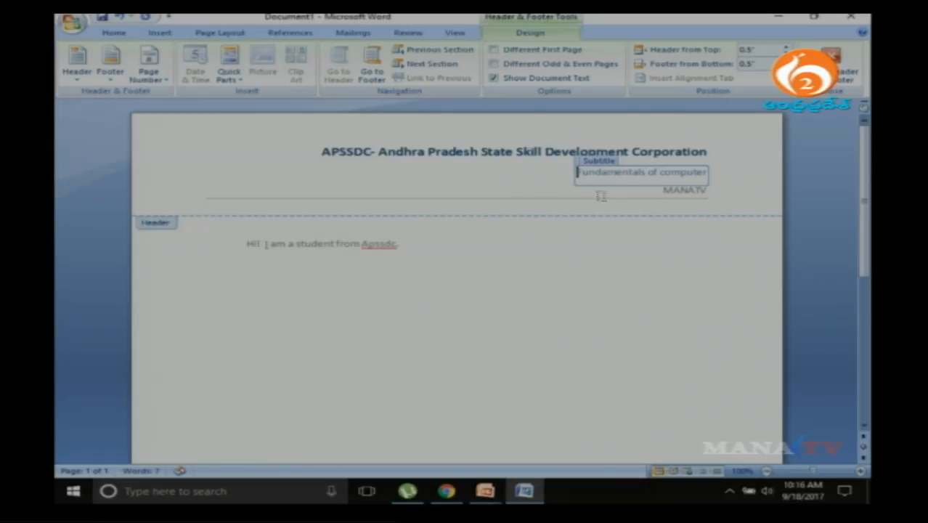
left_click(645, 194)
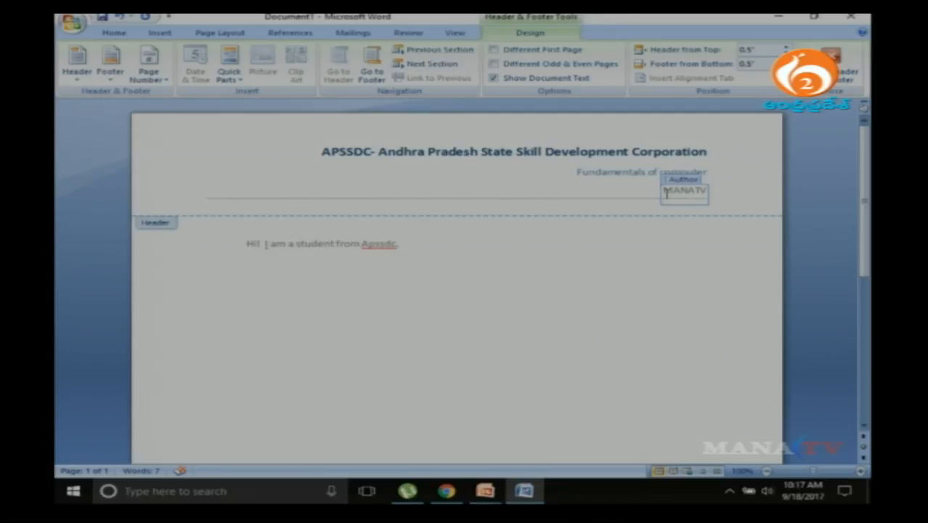
double_click(608, 347)
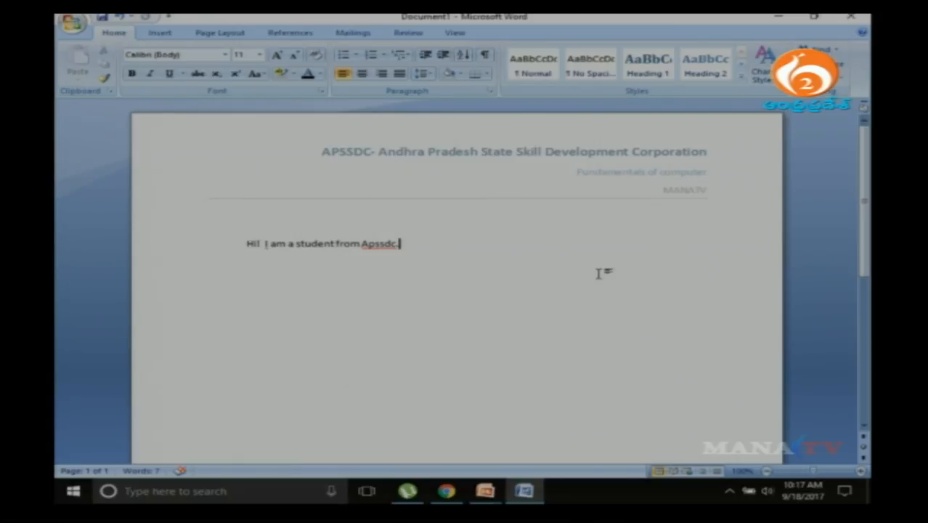
Step: Check the PowerPoint slide on inserting an empty header, return to the Word document and open its header for editing
key("alt+Tab")
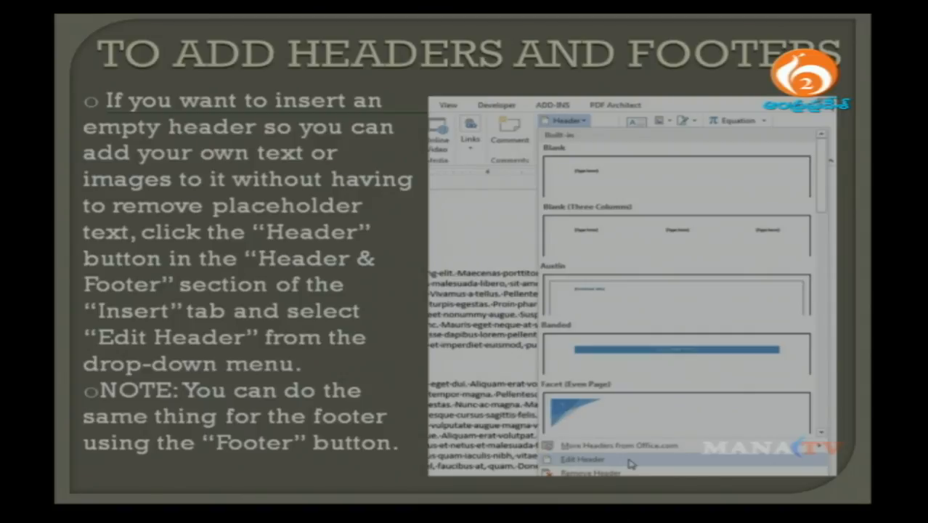
key("alt+Tab")
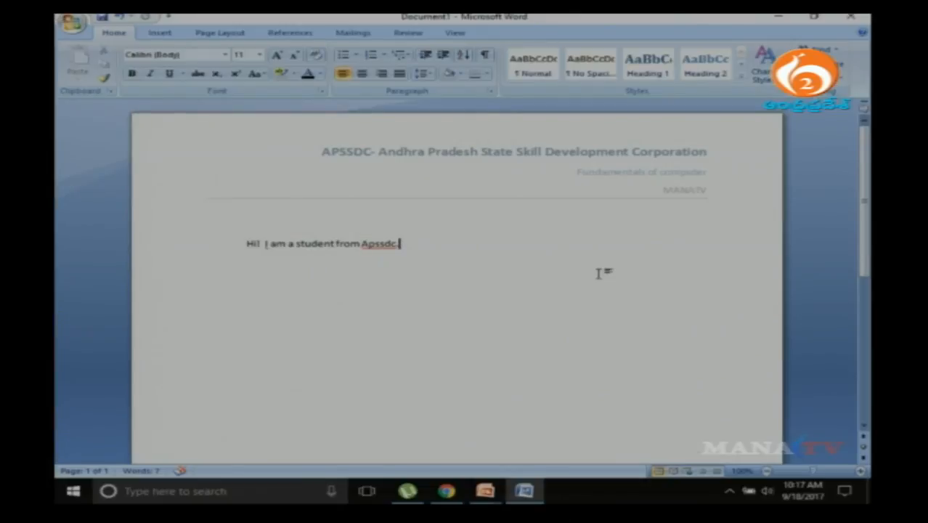
double_click(267, 142)
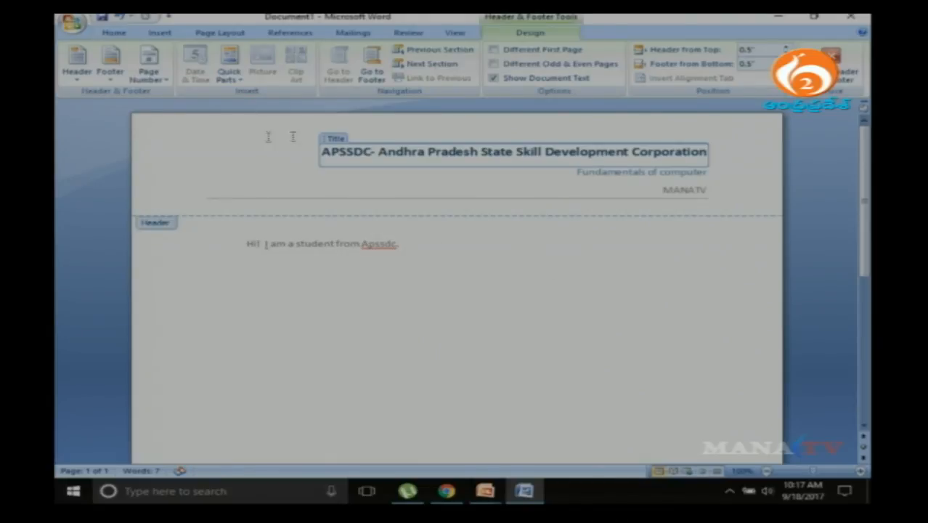
Step: Review the built-in header layouts through Transcend (Odd Page) and choose Edit Header, keeping the current layout
left_click(157, 34)
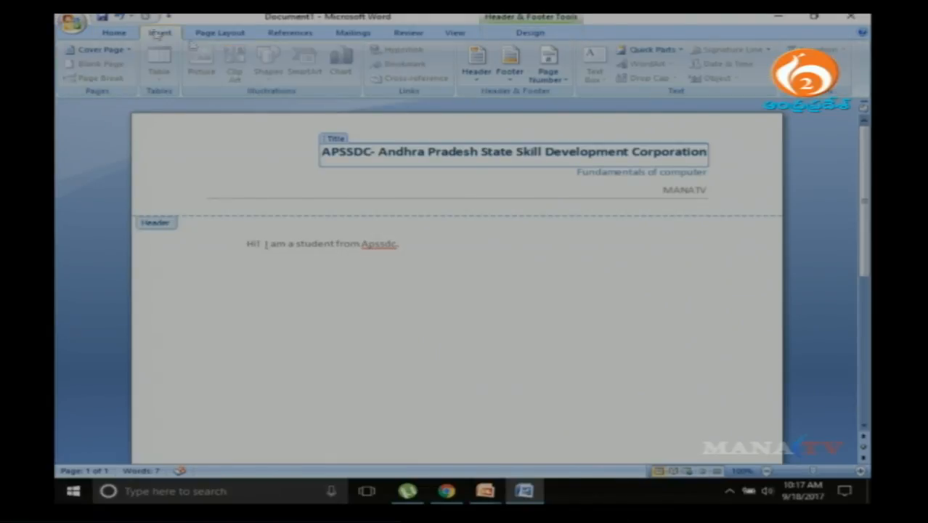
left_click(474, 73)
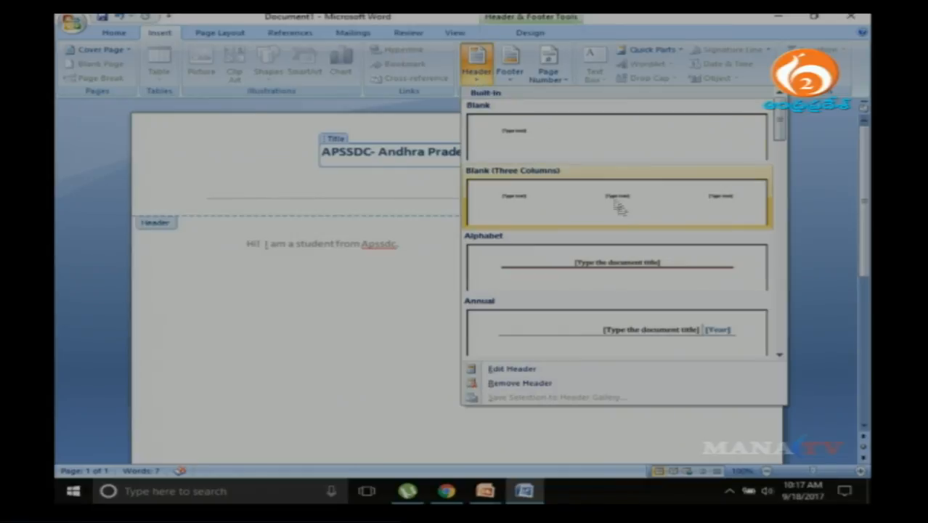
scroll(613, 209, "down", 7)
scroll(610, 210, "up", 5)
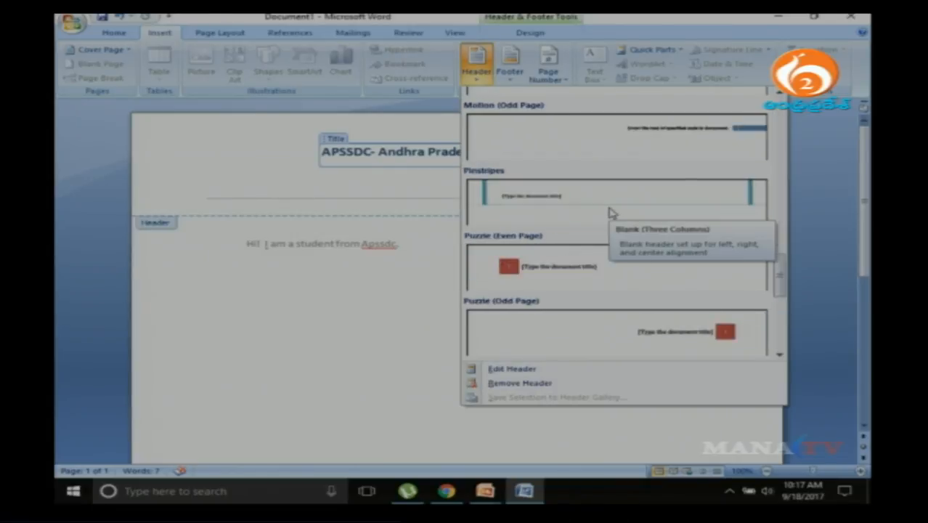
left_click(778, 354)
left_click(778, 354)
left_click(778, 356)
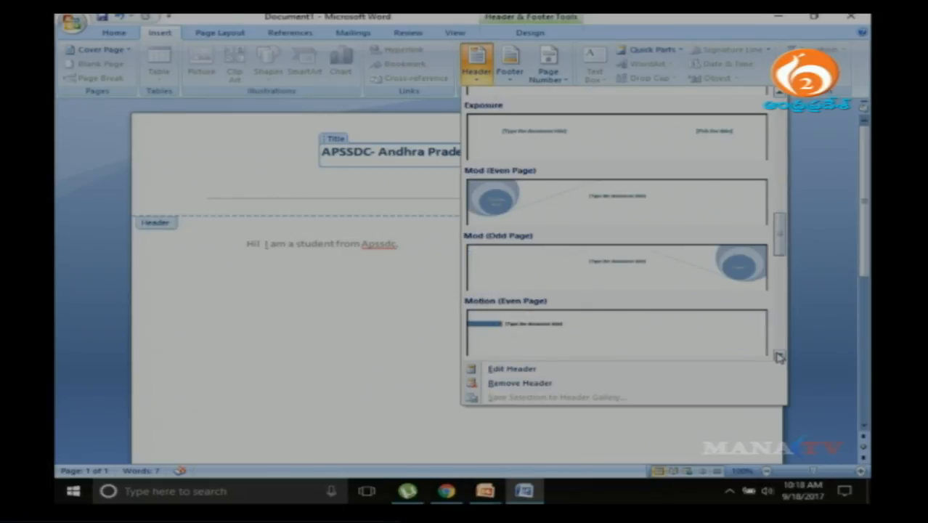
left_click(778, 356)
left_click(778, 355)
left_click(778, 354)
left_click(778, 354)
left_click(778, 354)
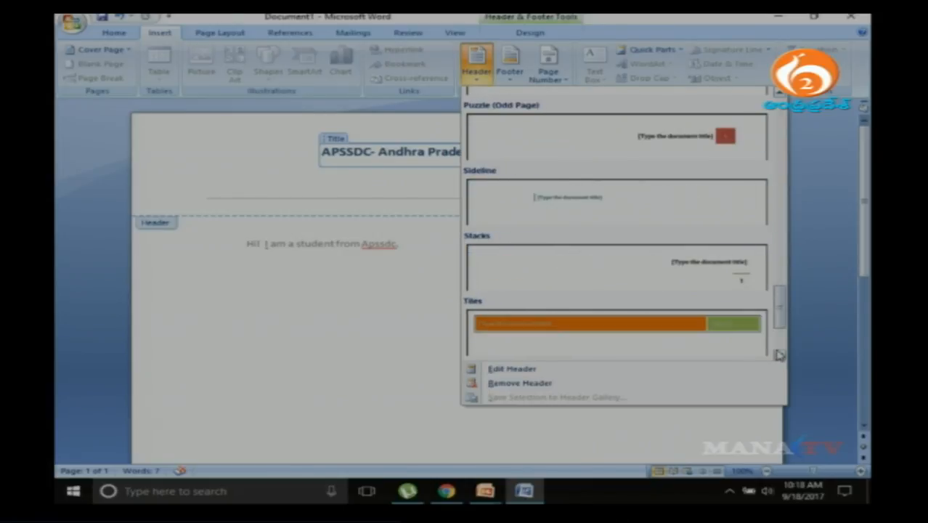
left_click(778, 354)
left_click(778, 354)
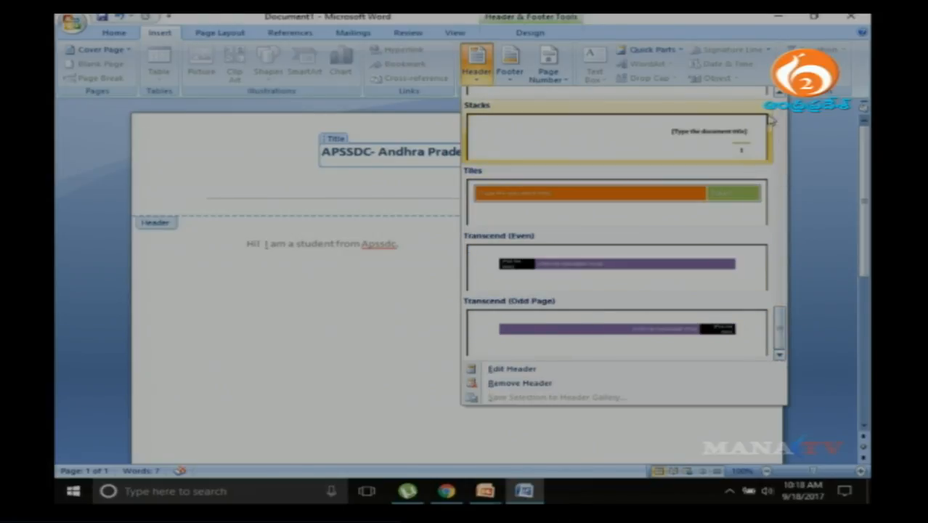
left_click(778, 93)
left_click(778, 93)
left_click(778, 93)
left_click(778, 93)
left_click(778, 93)
left_click(778, 93)
left_click(778, 92)
left_click(778, 92)
left_click(778, 92)
left_click(778, 93)
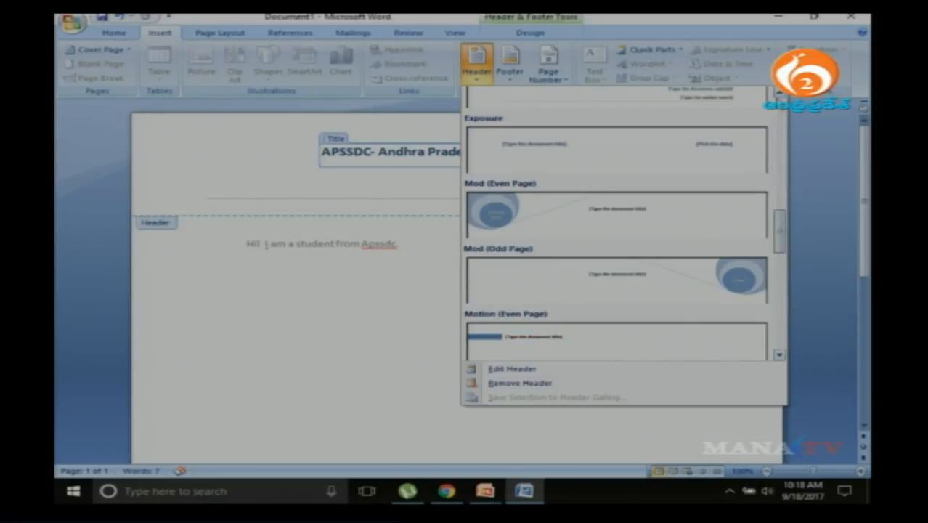
left_click(561, 338)
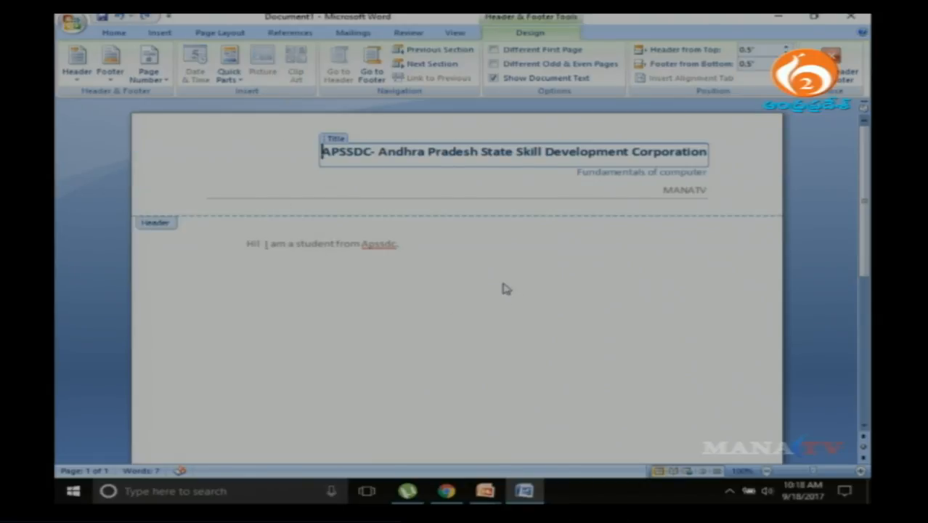
Step: Leave the header, review the PowerPoint slide on empty headers again and switch back to the Word document
double_click(440, 289)
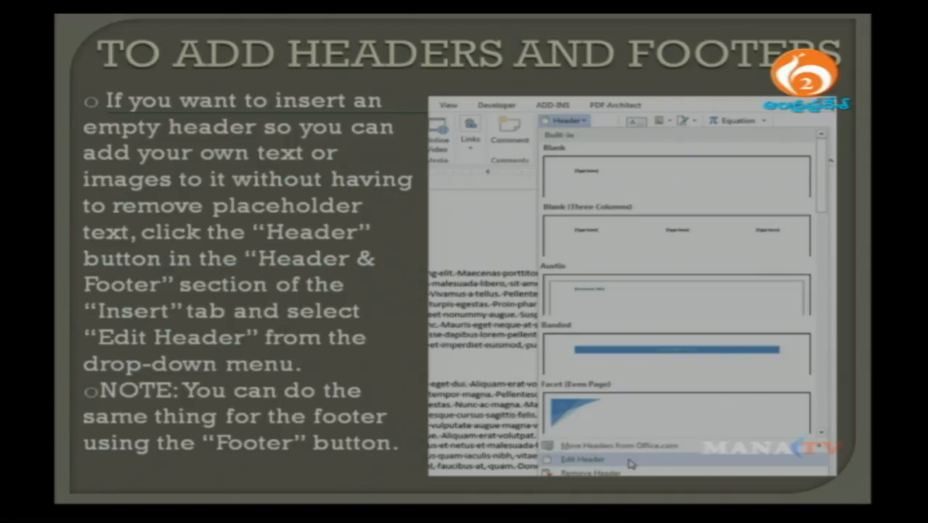
key("alt+Tab")
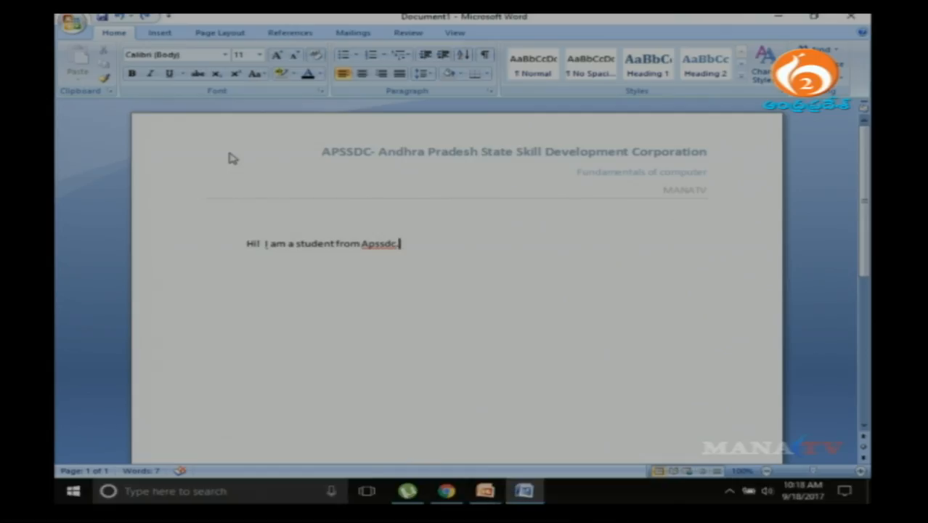